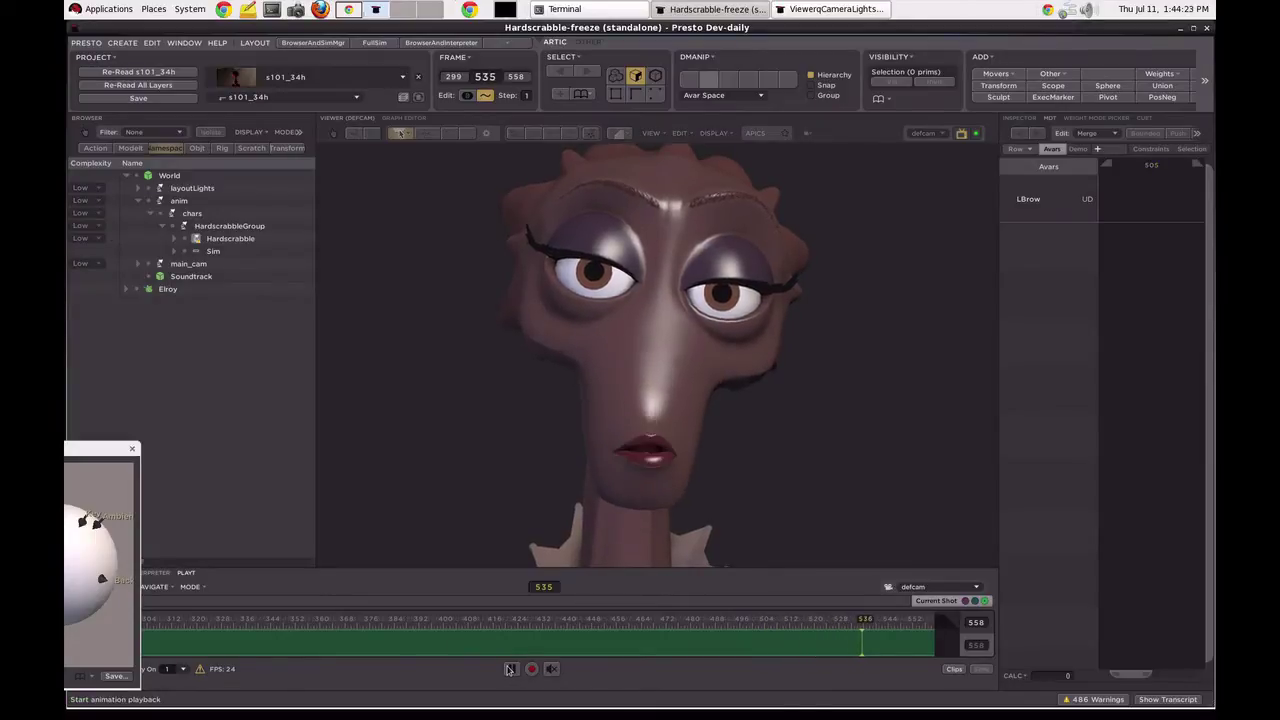
- Play shot s101_34h so Hardscrabble's facial animation runs through frames 299–558
left_click(508, 667)
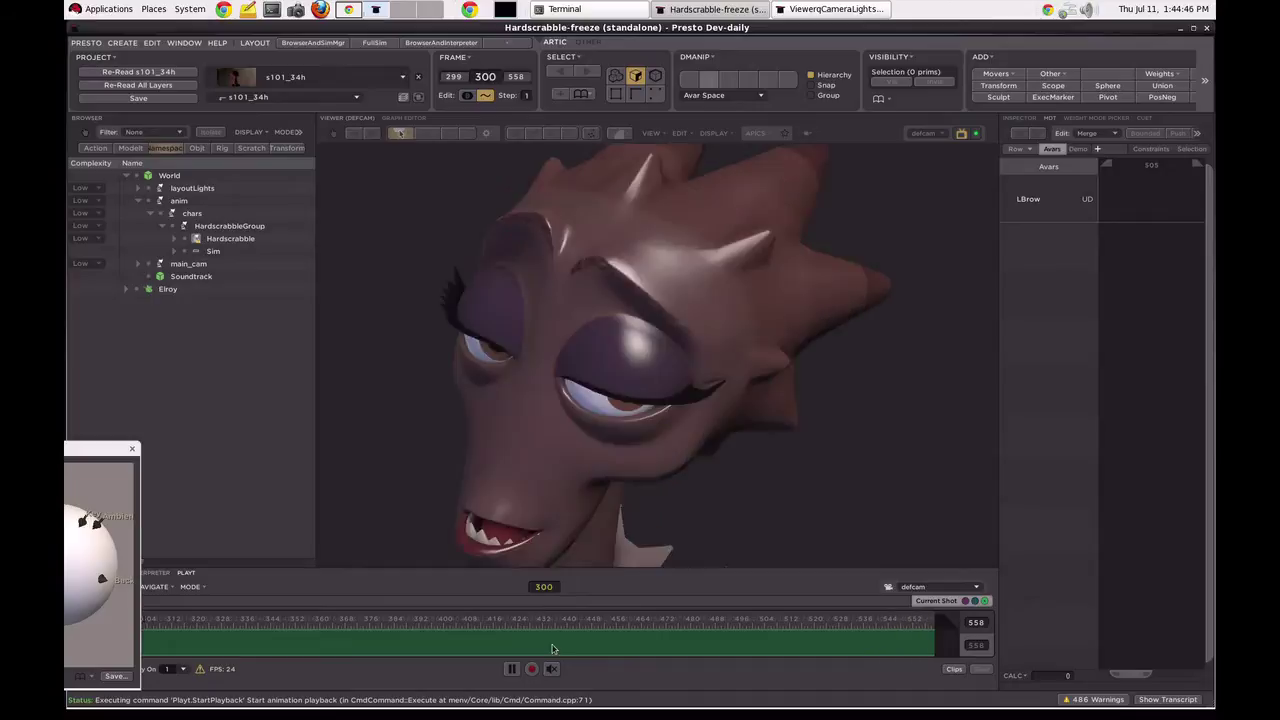
- Pause playback and scrub the timeline back and forth, settling on frame 473
key("space")
left_click_drag(474, 648, 650, 643)
left_click_drag(743, 634, 792, 629)
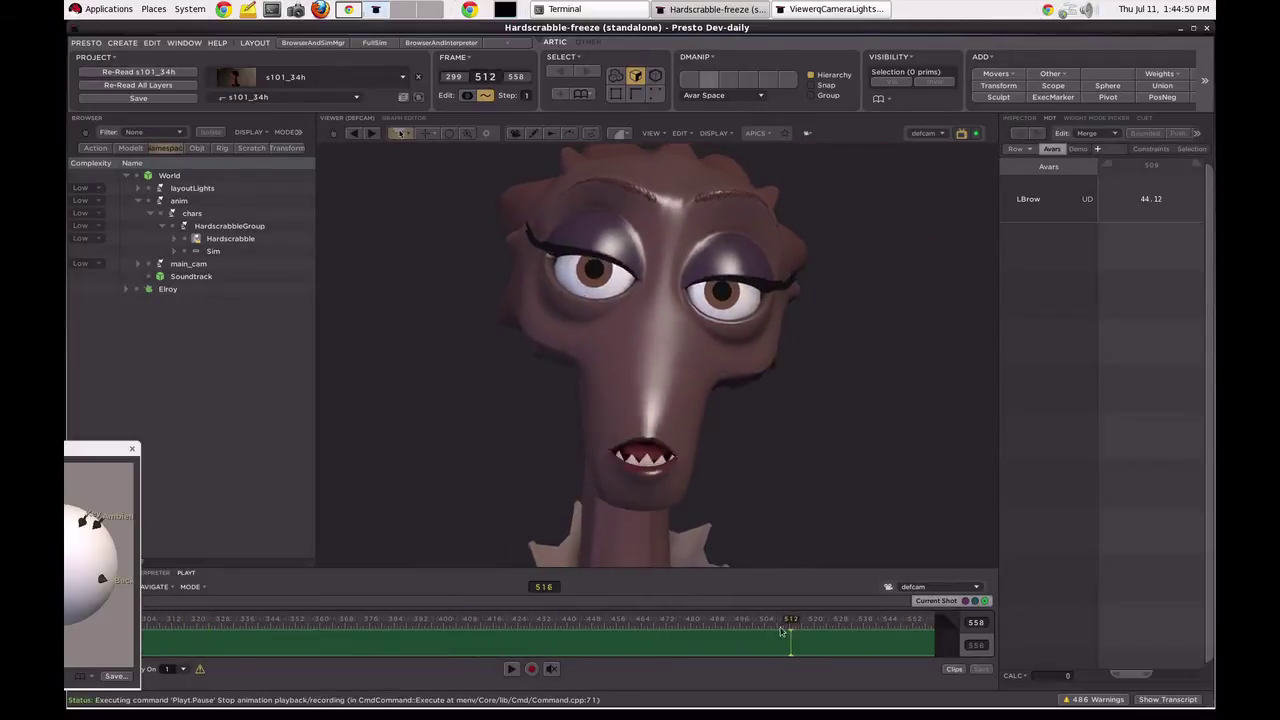
left_click_drag(635, 651, 511, 658)
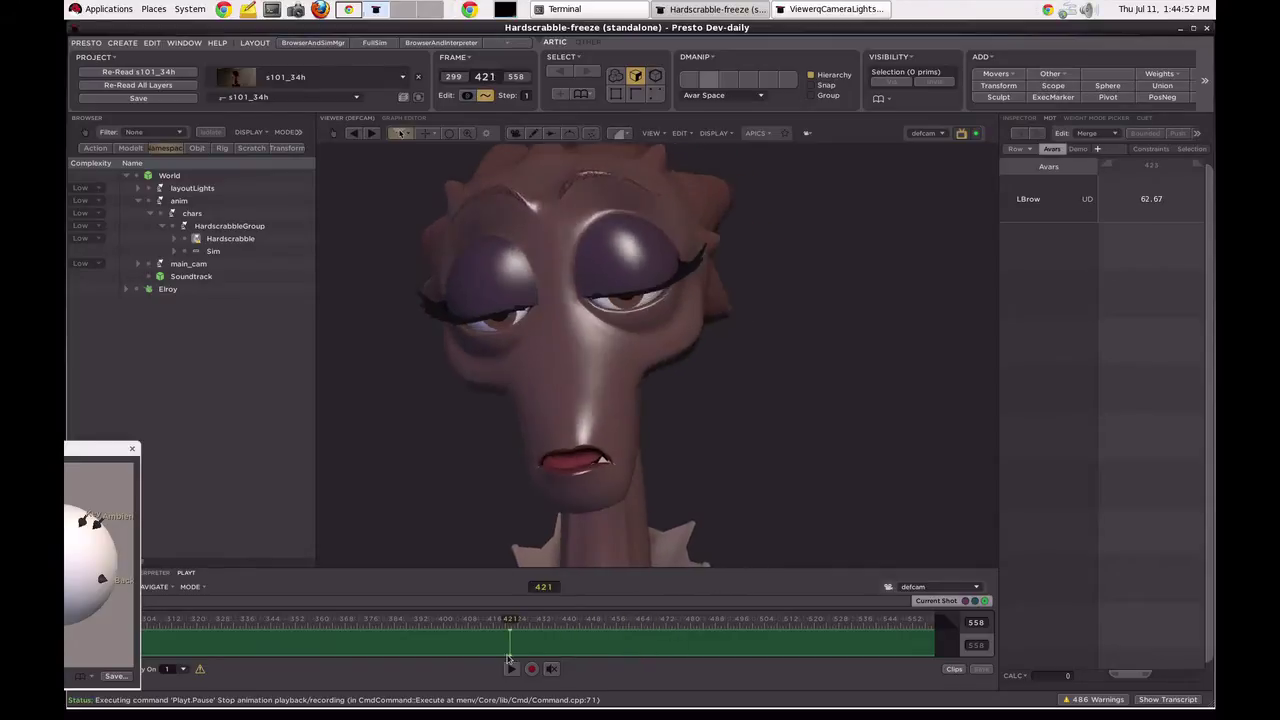
left_click_drag(430, 662, 668, 647)
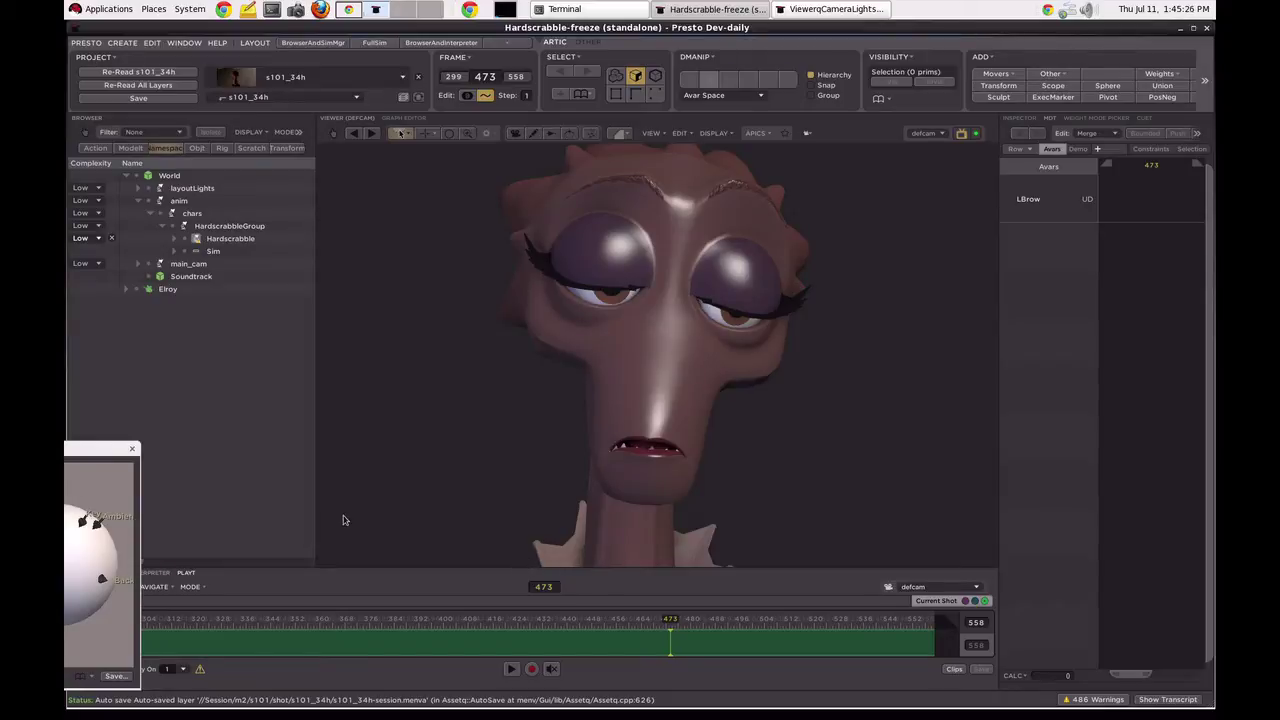
left_click(89, 676)
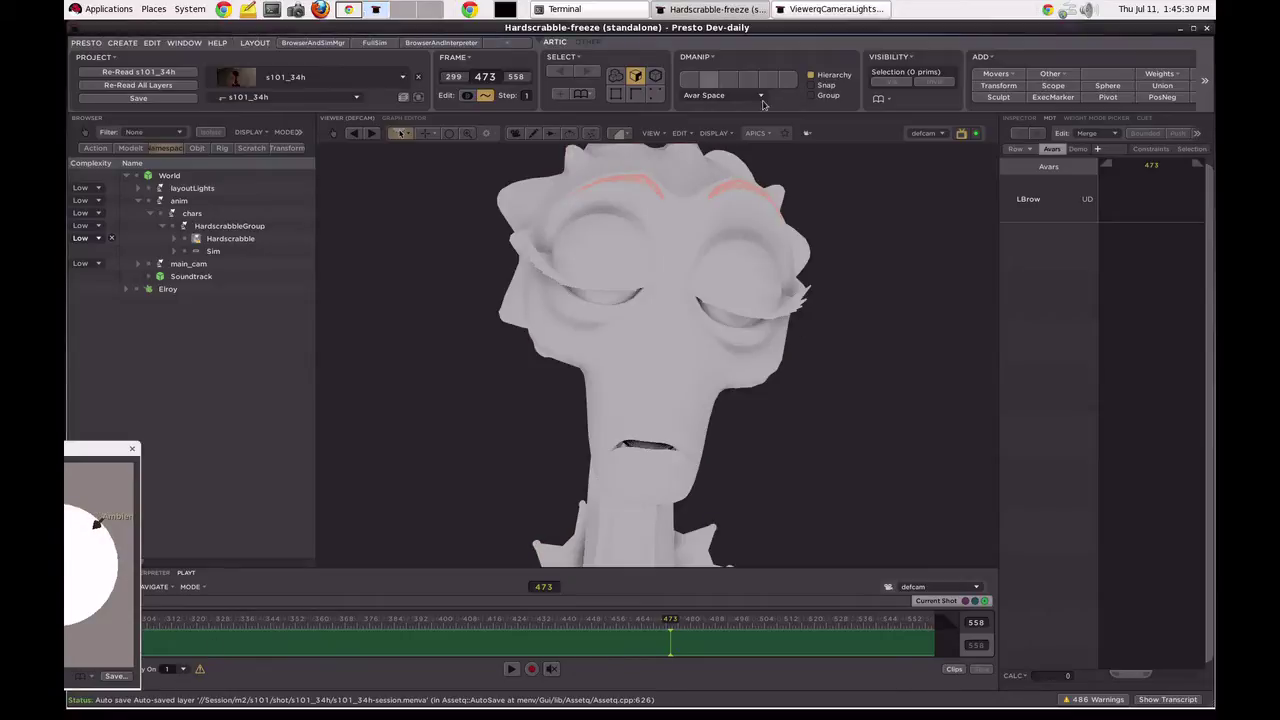
- Draw Hardscrabble as Surface + Hull and orbit and zoom around the head's mesh
left_click(614, 136)
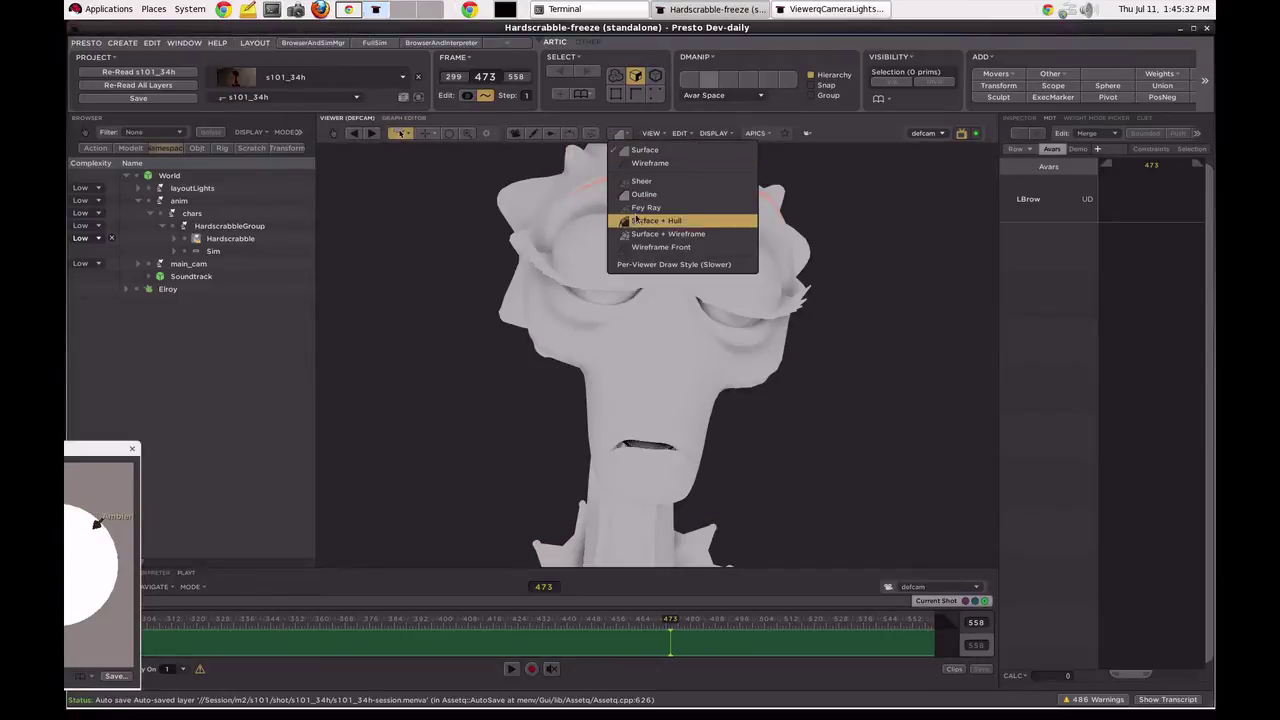
left_click(644, 237)
middle_click_drag(651, 233, 475, 309)
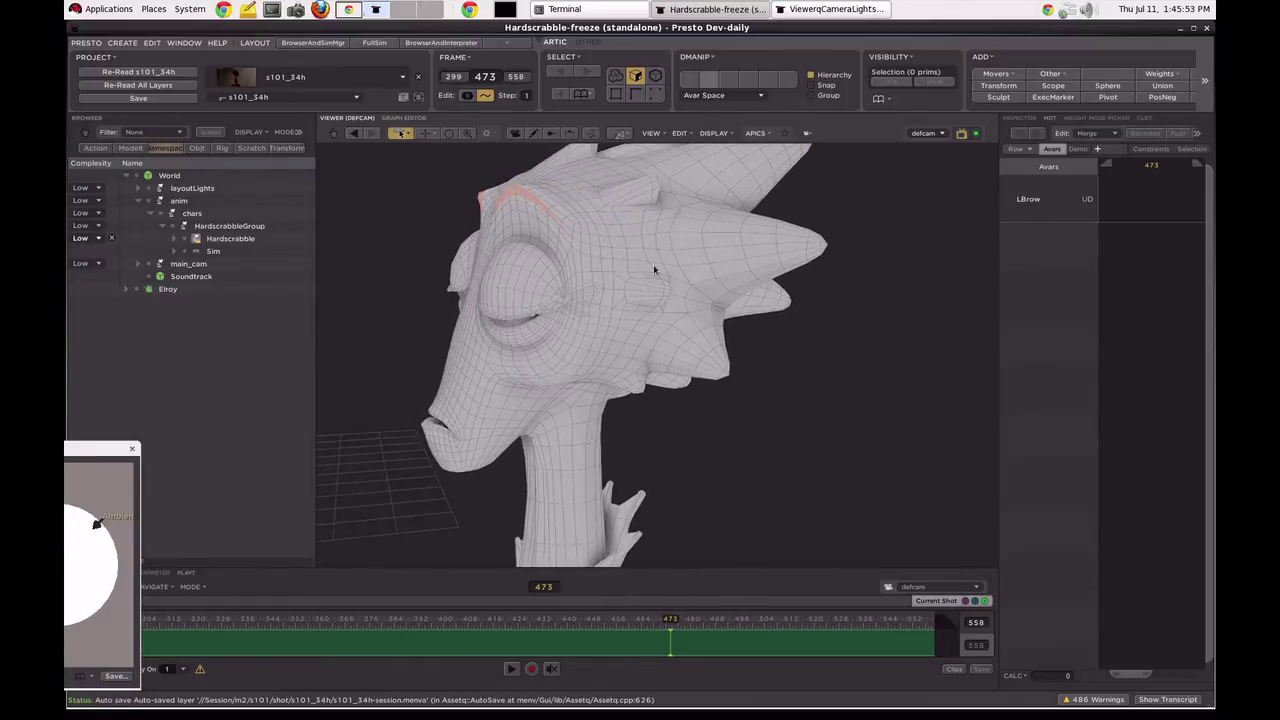
scroll(653, 264, "up", 5)
middle_click_drag(586, 276, 626, 323)
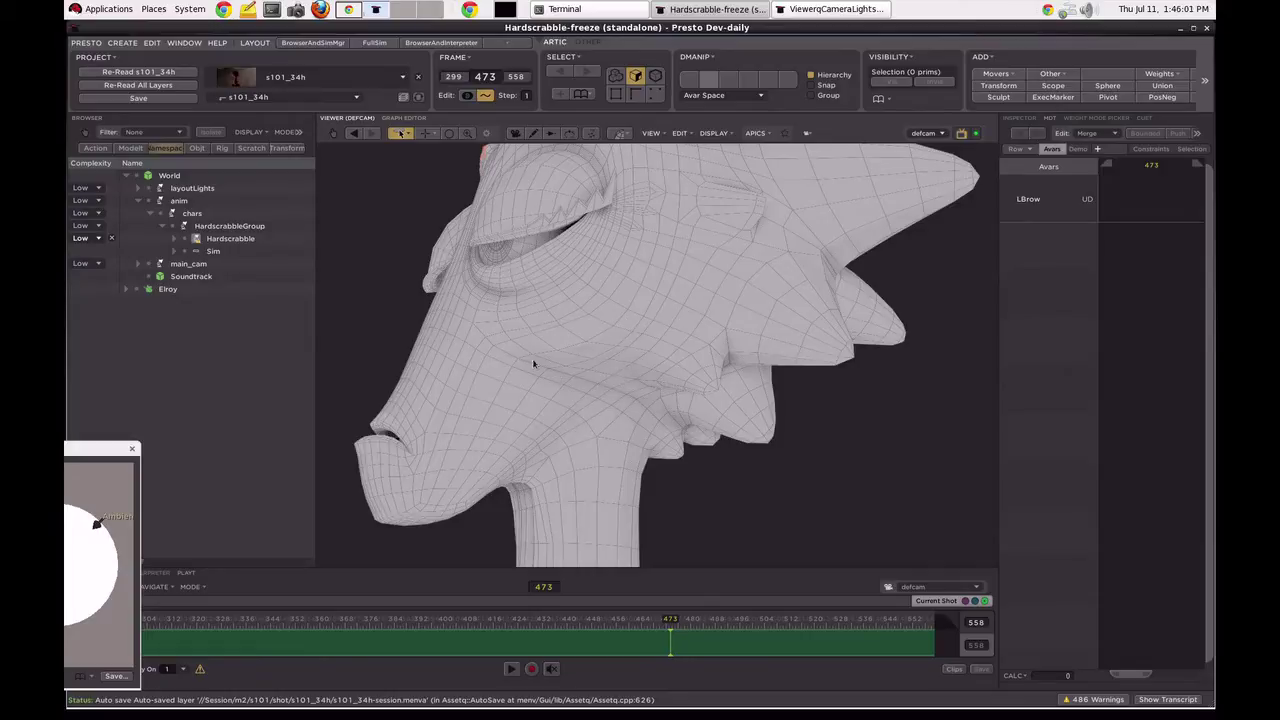
middle_click_drag(488, 338, 645, 363)
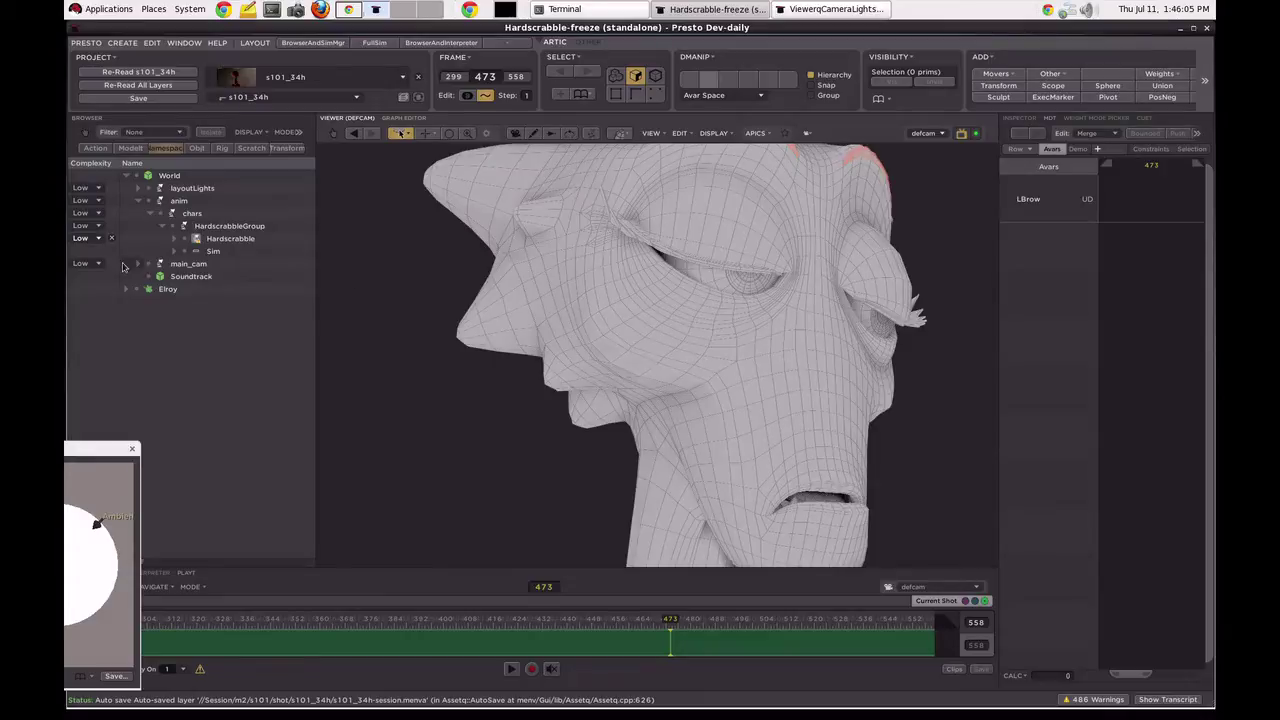
left_click(80, 238)
- Raise Hardscrabble's complexity to High (2) and orbit to inspect the denser mesh
left_click(90, 254)
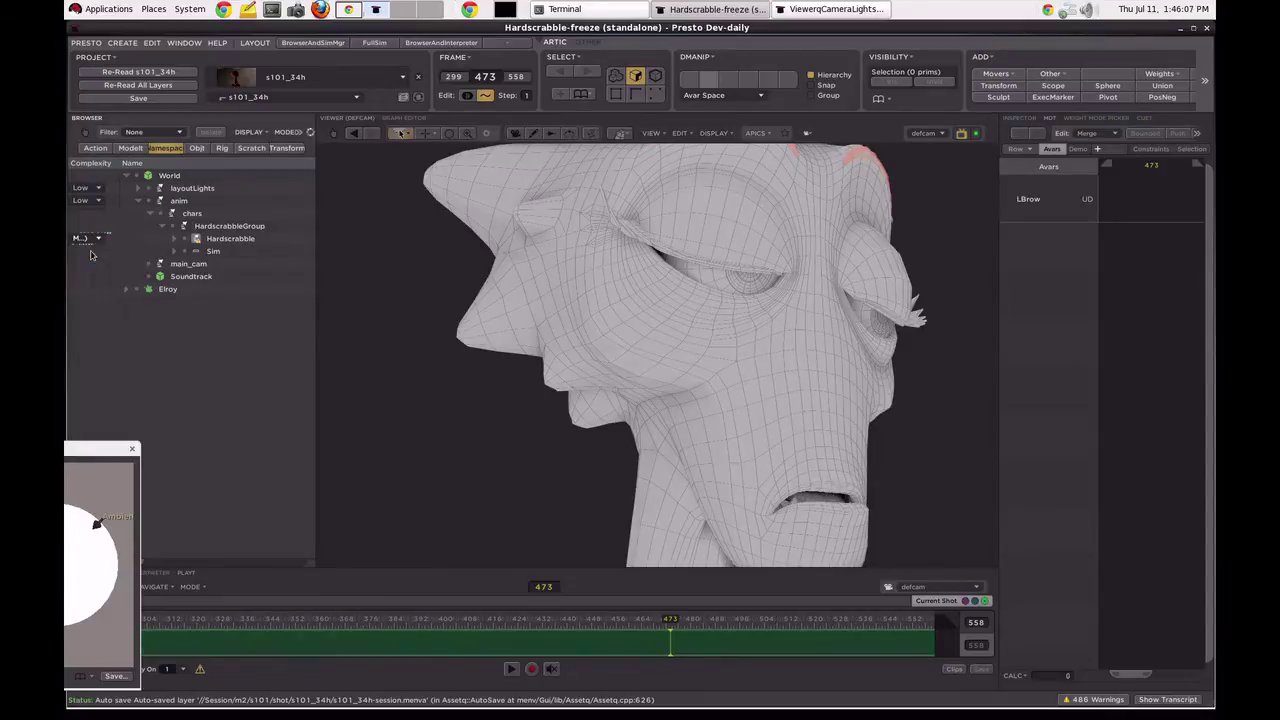
left_click(90, 240)
left_click(93, 254)
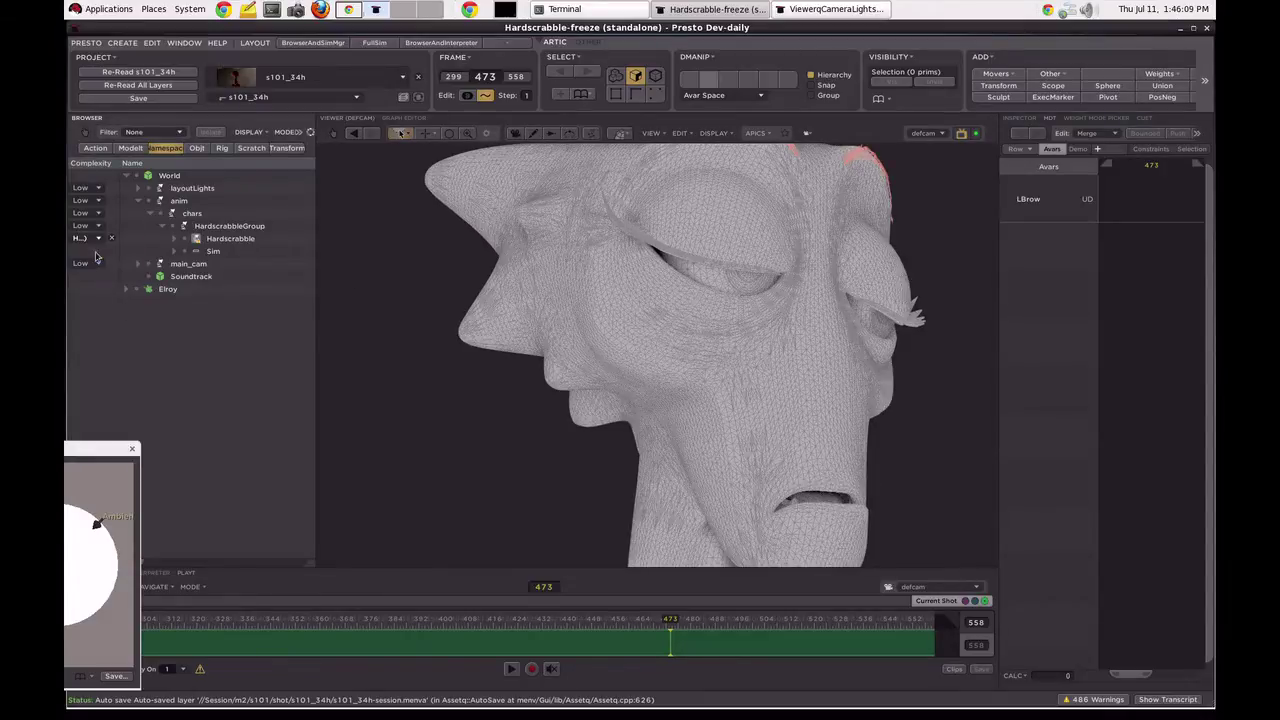
middle_click_drag(711, 350, 654, 332)
middle_click_drag(559, 325, 618, 320)
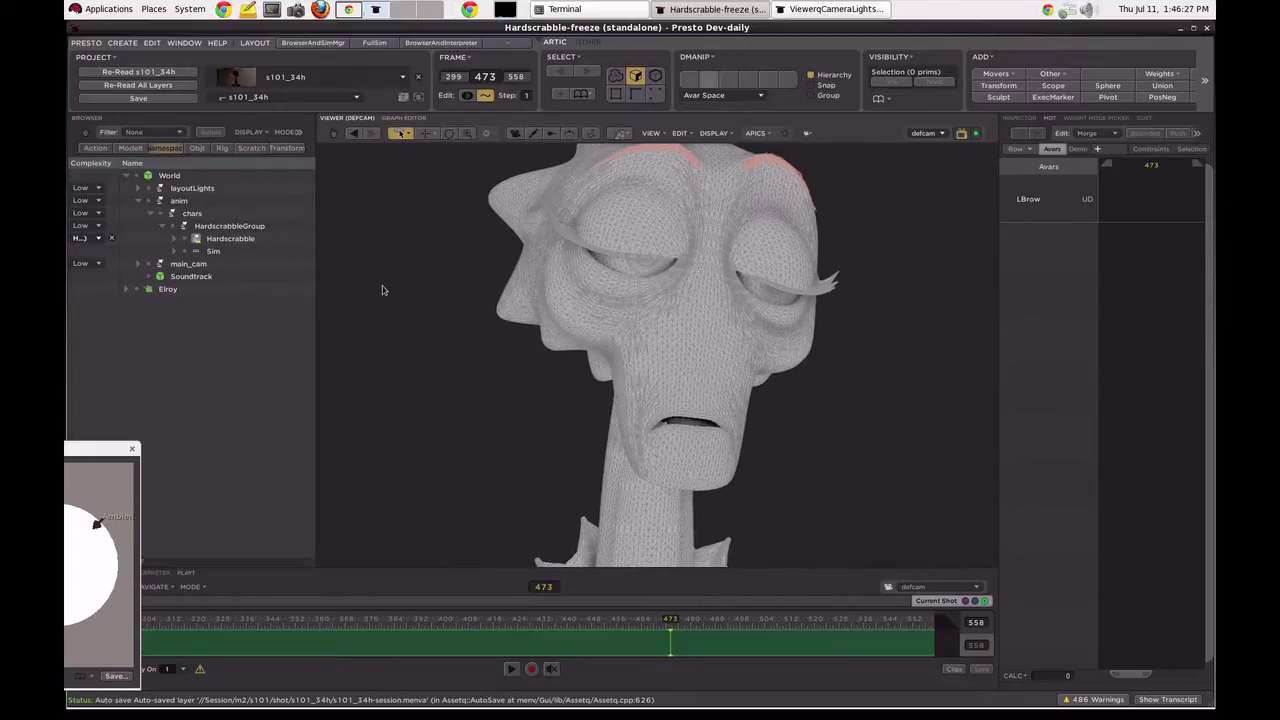
- Set the complexity back to Medium (1) and move in close around the head
left_click(96, 238)
left_click(96, 225)
middle_click_drag(640, 313, 659, 308)
right_click_drag(630, 292, 649, 314)
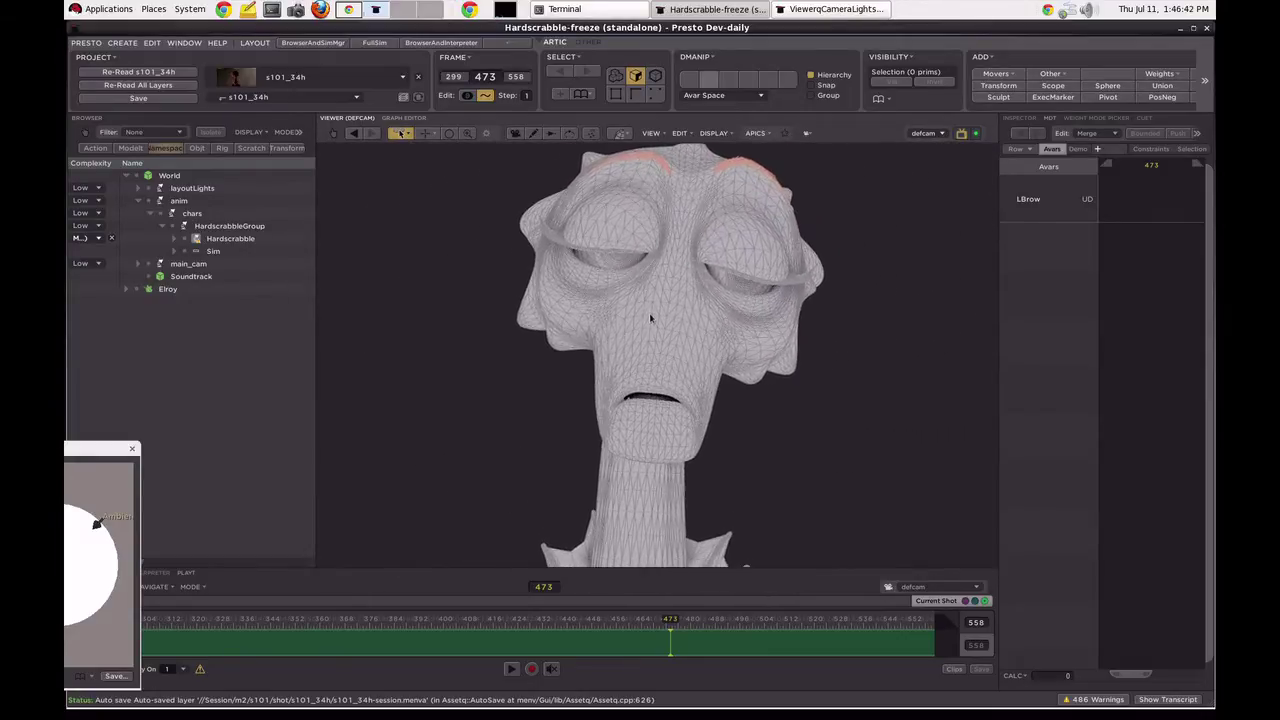
left_click_drag(656, 301, 633, 332)
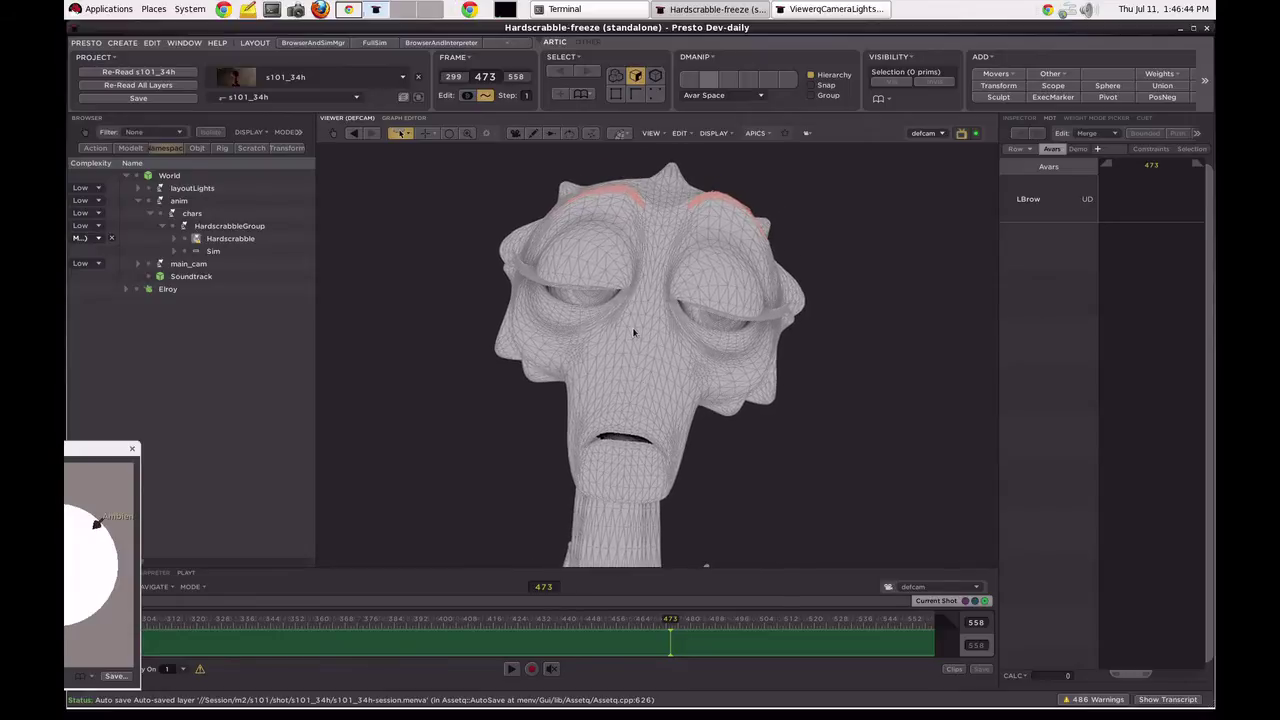
right_click_drag(633, 332, 642, 364)
left_click_drag(641, 358, 646, 351)
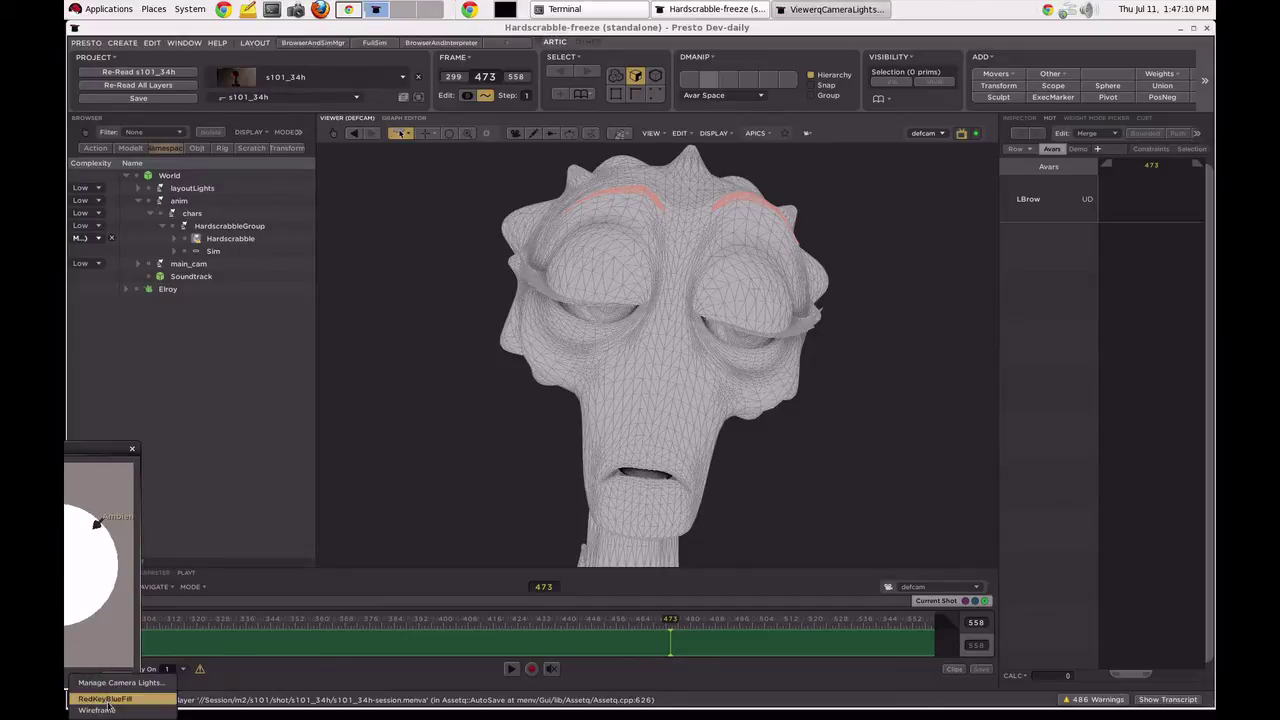
- Restore RedKeyBlueFill shaded lighting without wireframe and play forward to frame 497
left_click(106, 699)
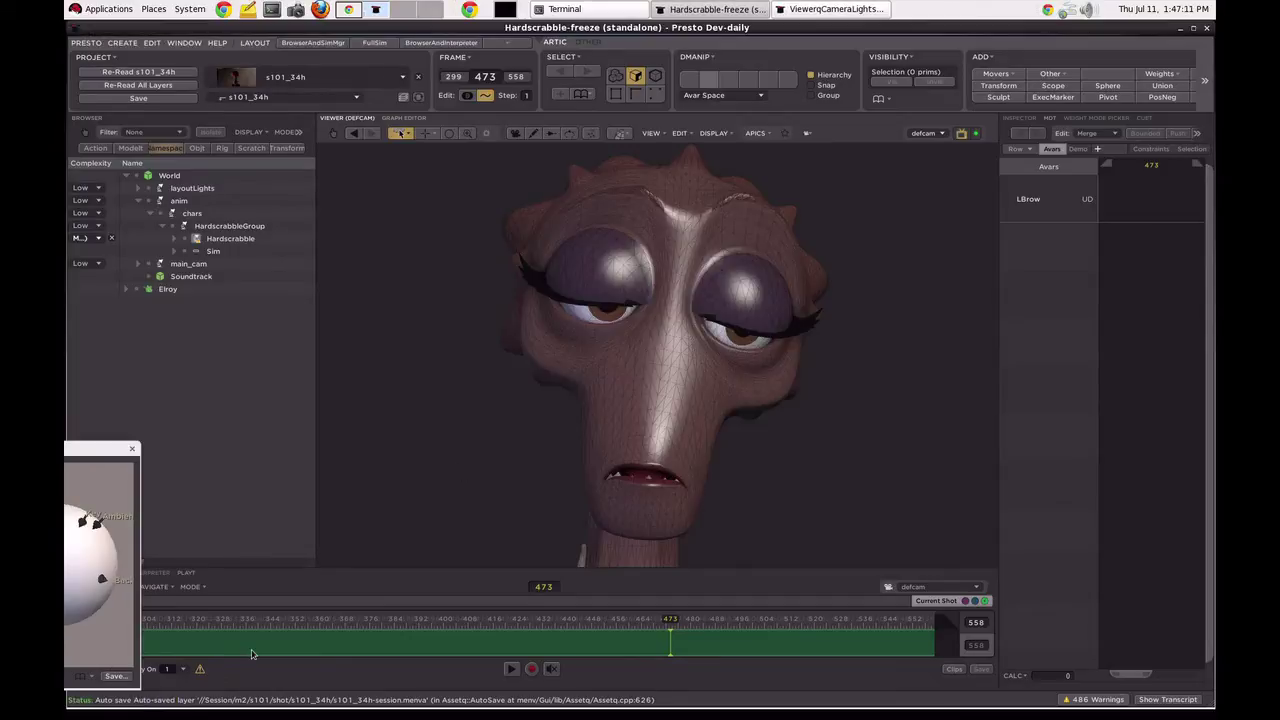
left_click(619, 140)
left_click(677, 220)
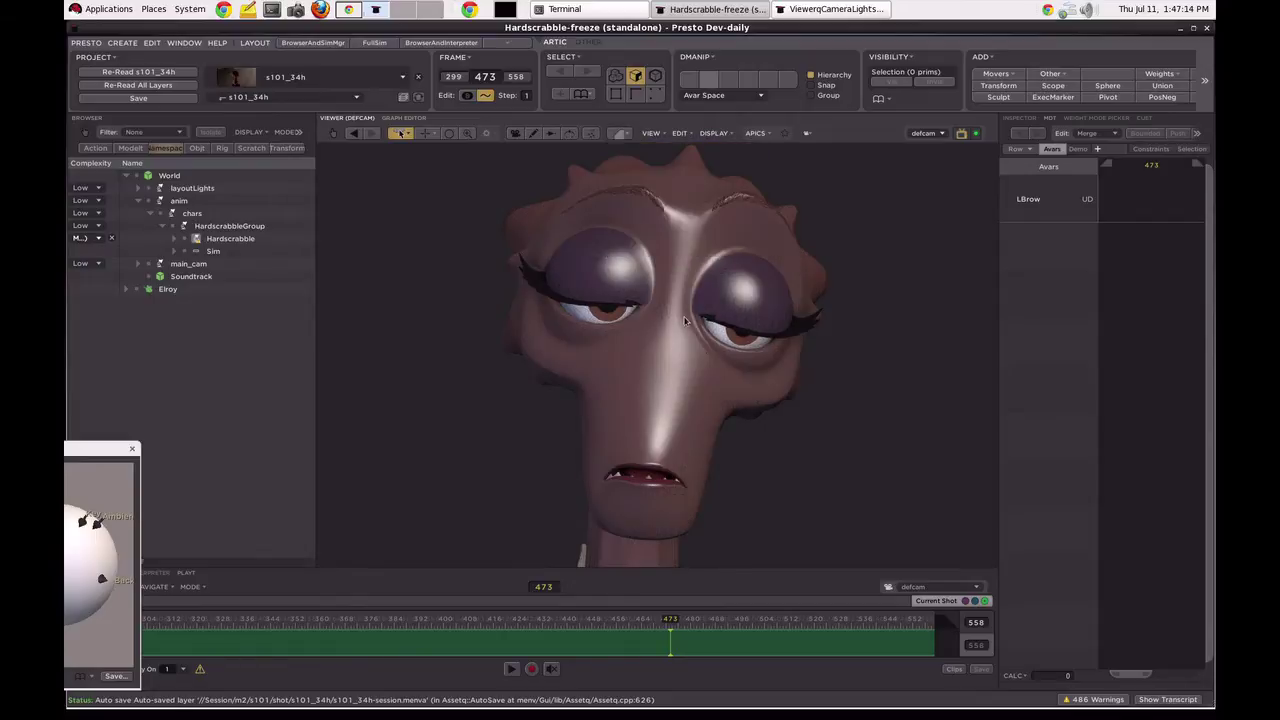
left_click_drag(685, 320, 672, 307)
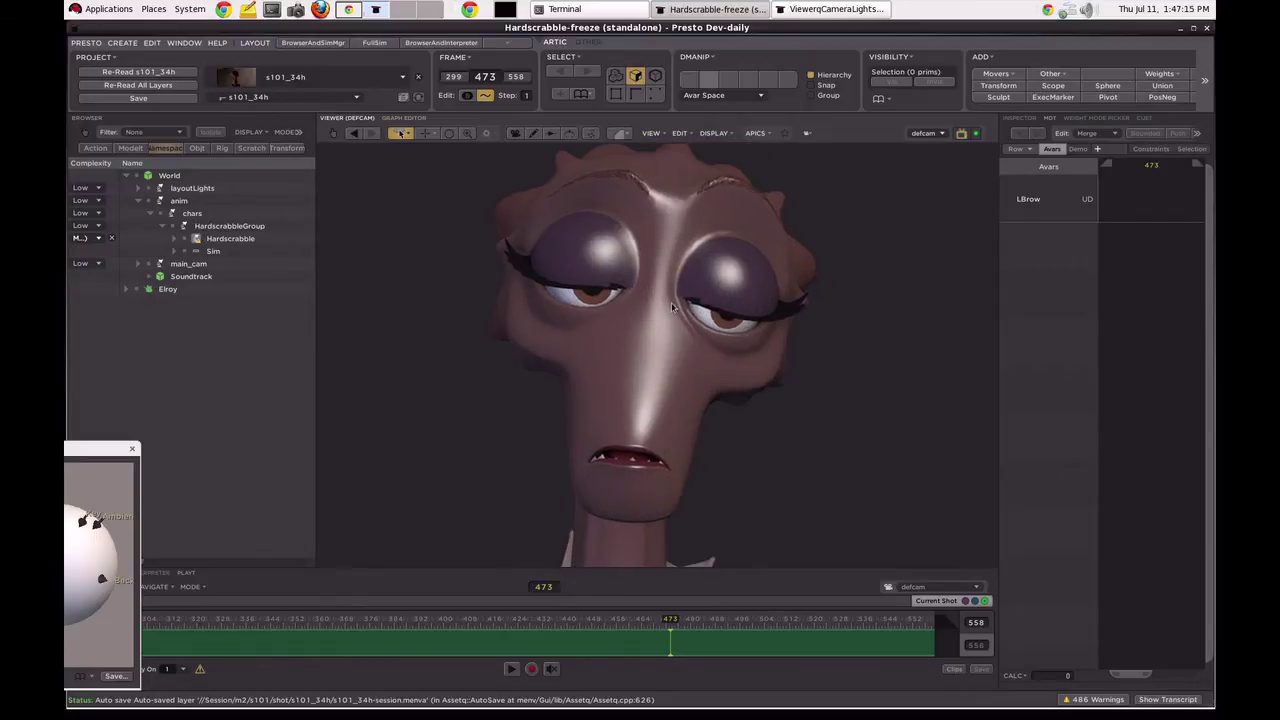
left_click(713, 133)
left_click(565, 280)
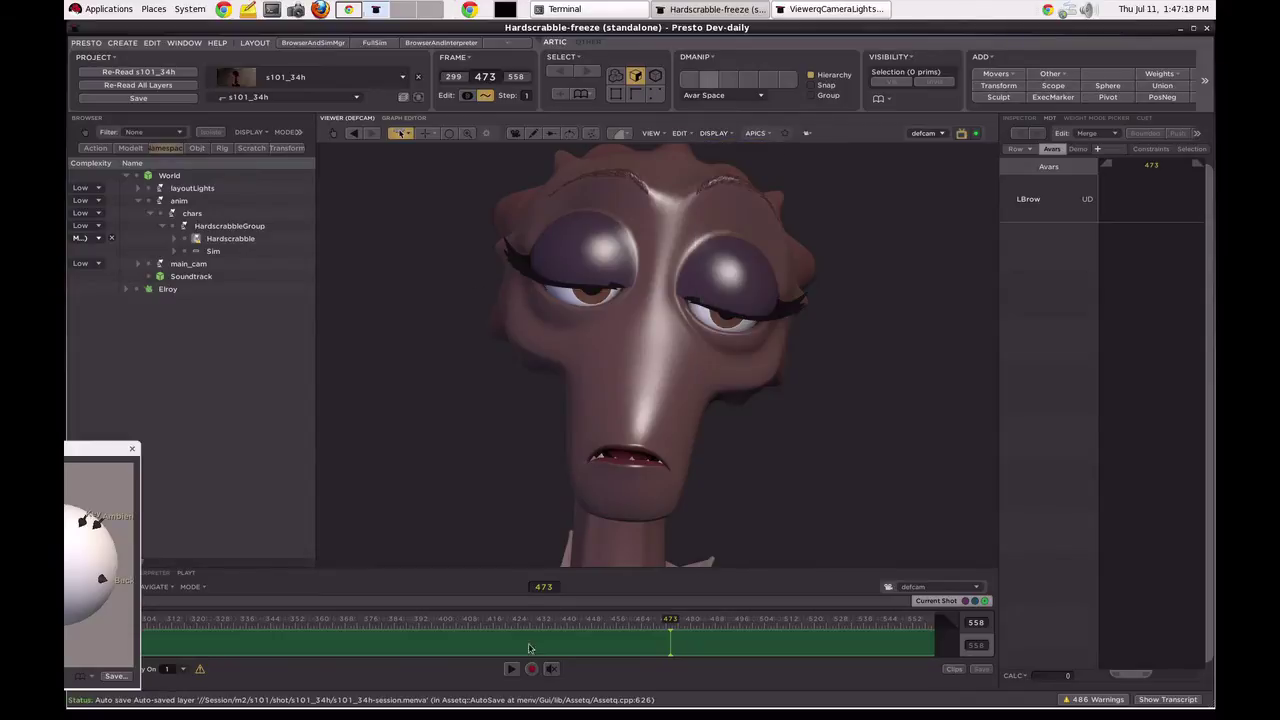
left_click(511, 669)
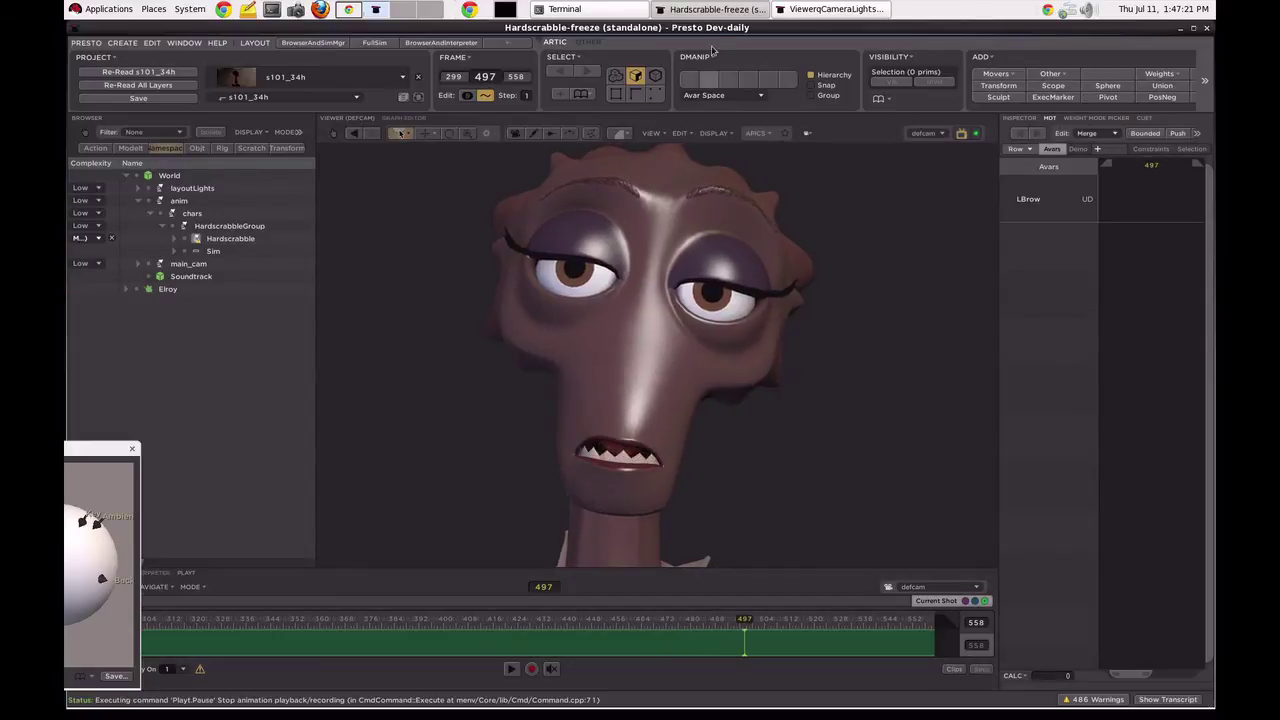
left_click(715, 133)
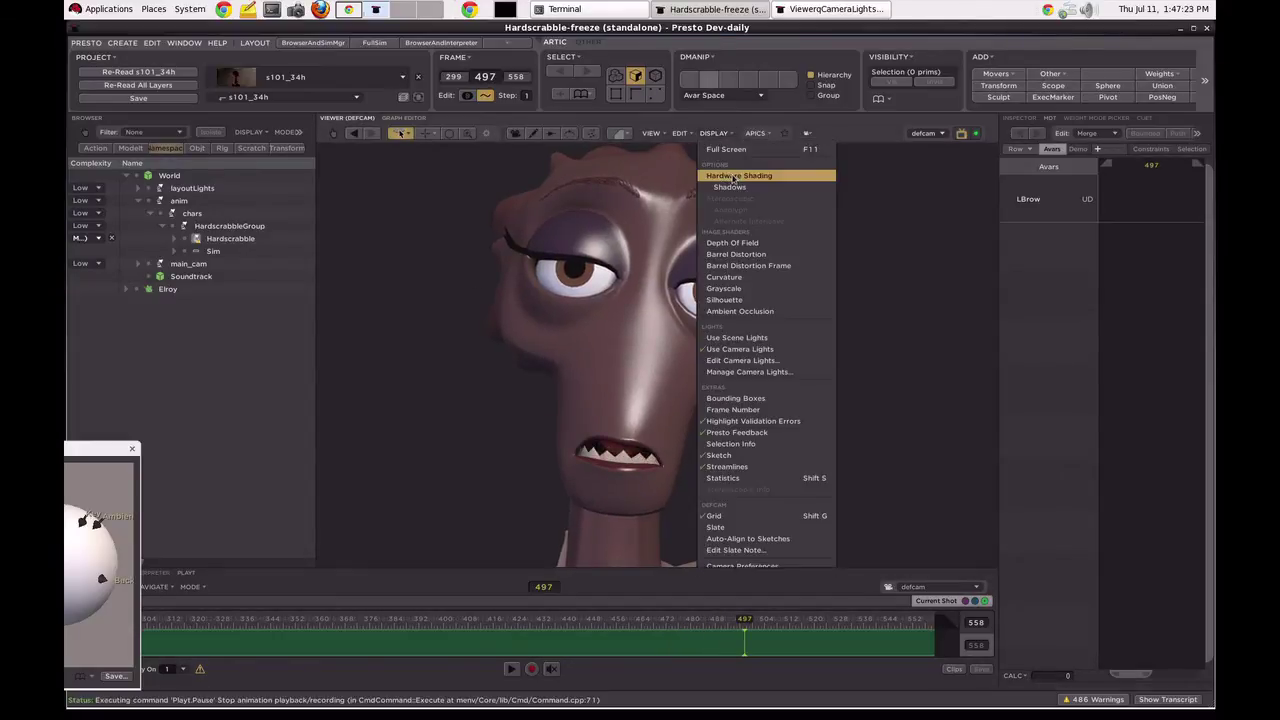
- Enable Hardware Shading, play and scrub the shot, and lower LBrow to -24.82 at frame 479
left_click(738, 175)
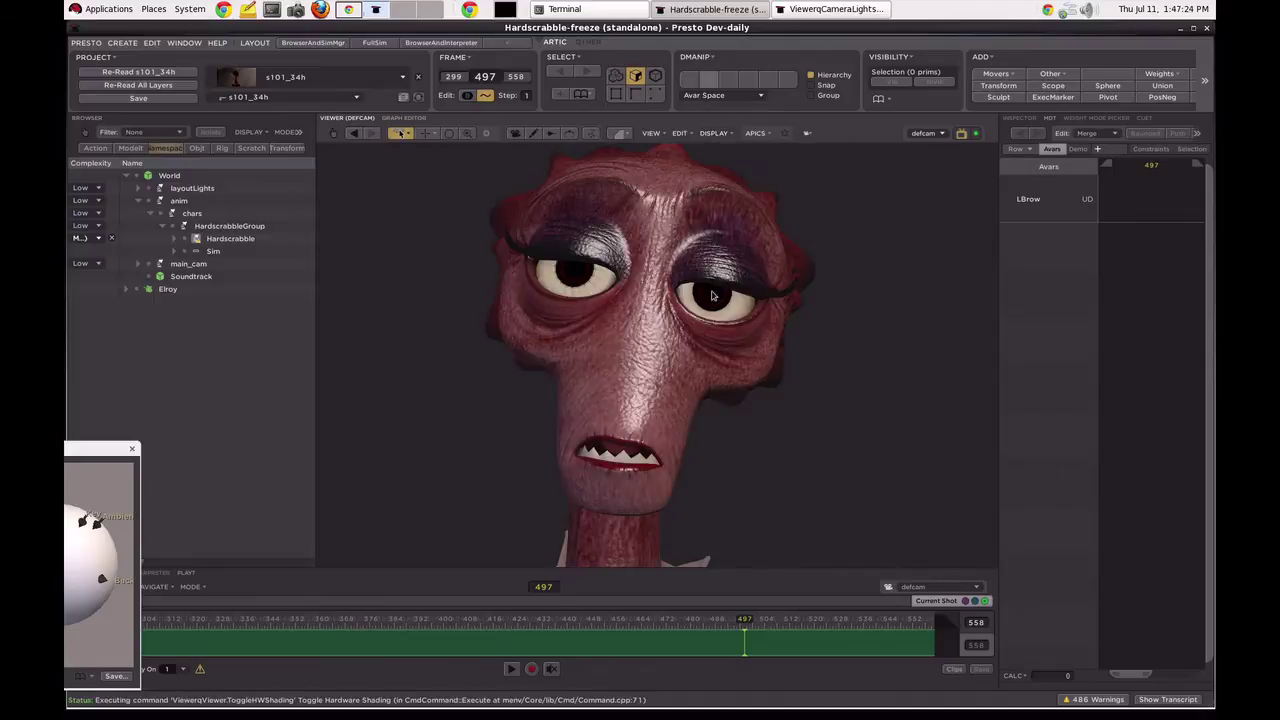
left_click(510, 669)
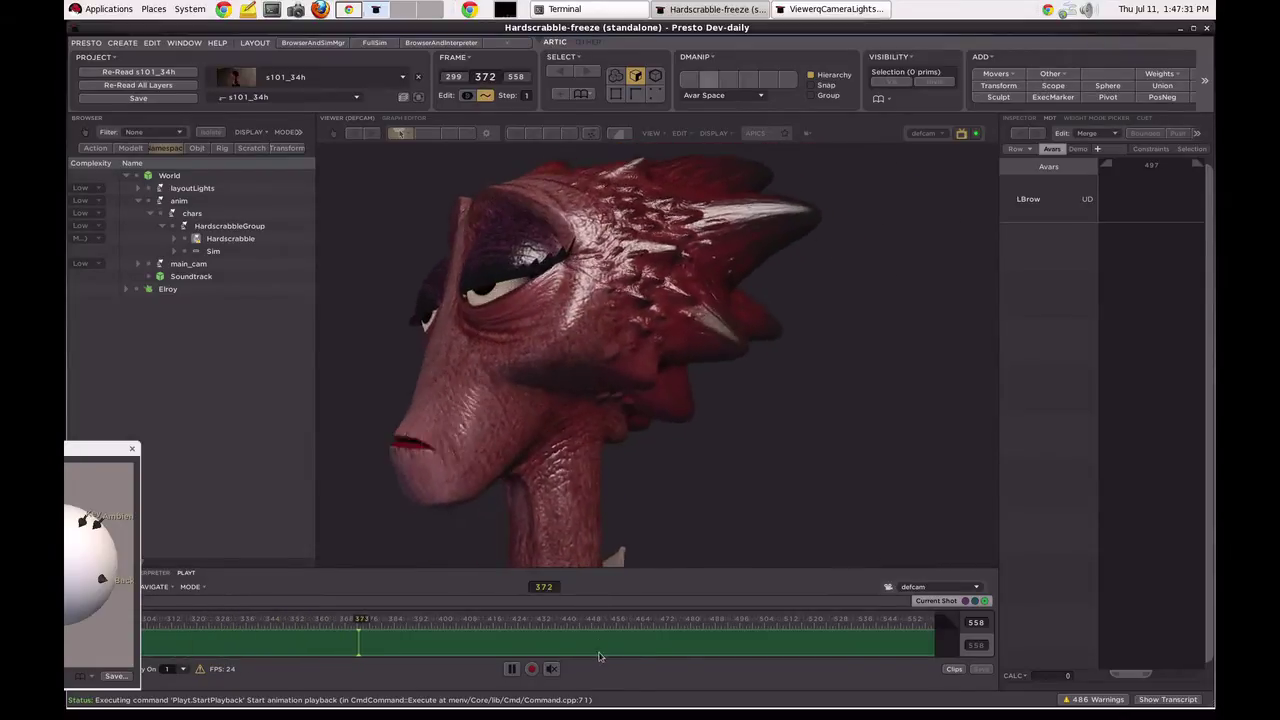
left_click(800, 645)
left_click_drag(826, 660, 690, 632)
middle_click_drag(838, 300, 585, 292)
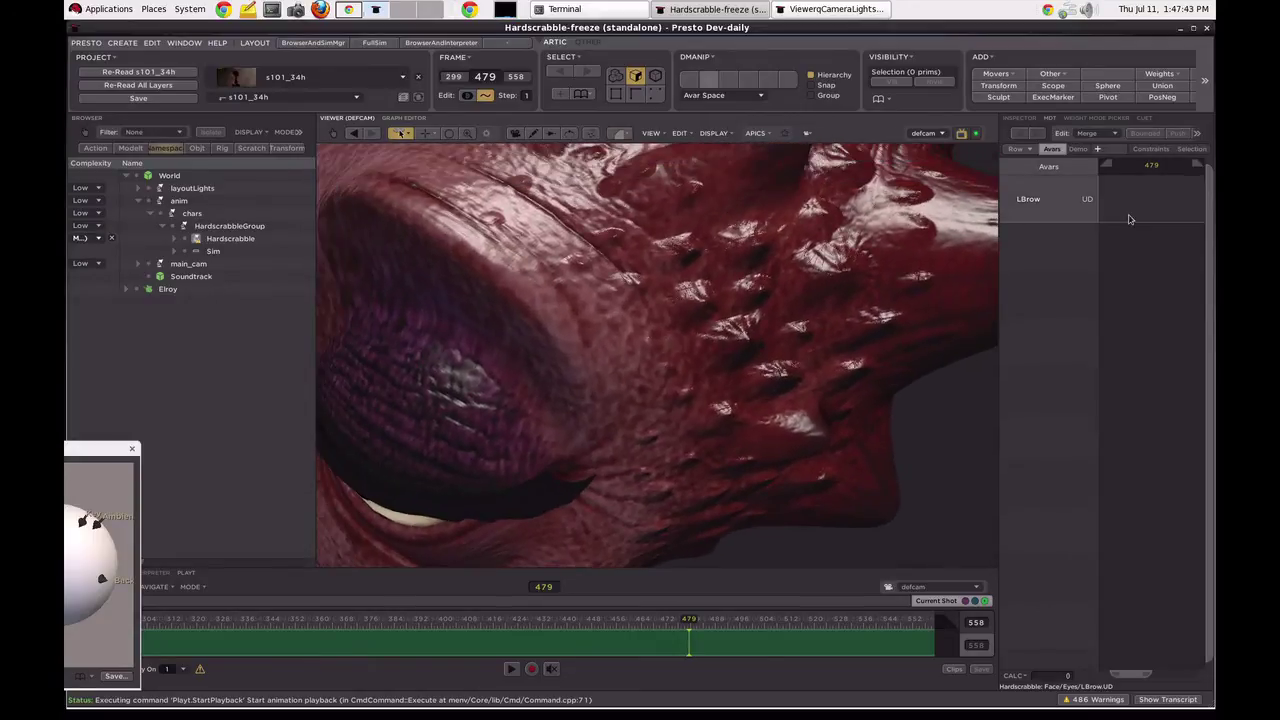
left_click_drag(1130, 208, 1053, 234)
- Turn off Hardware Shading and raise LBrow to -11.82 to view the plain surface
left_click(713, 133)
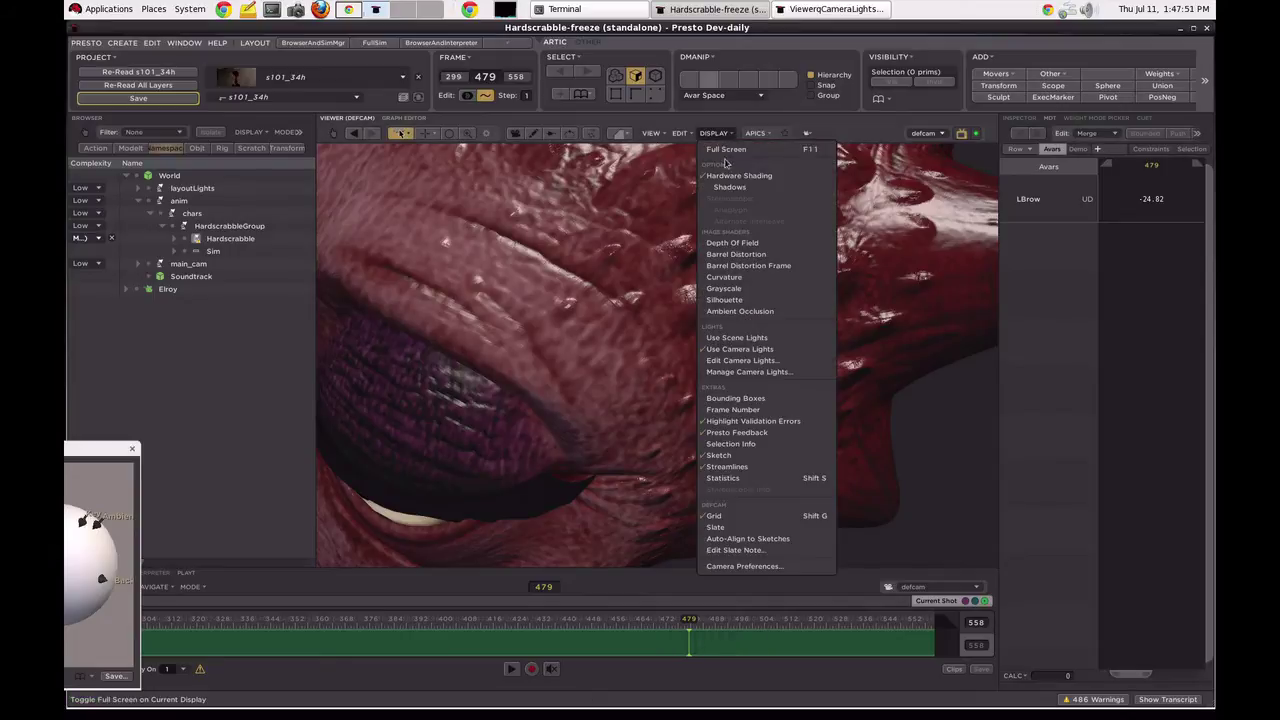
left_click(730, 175)
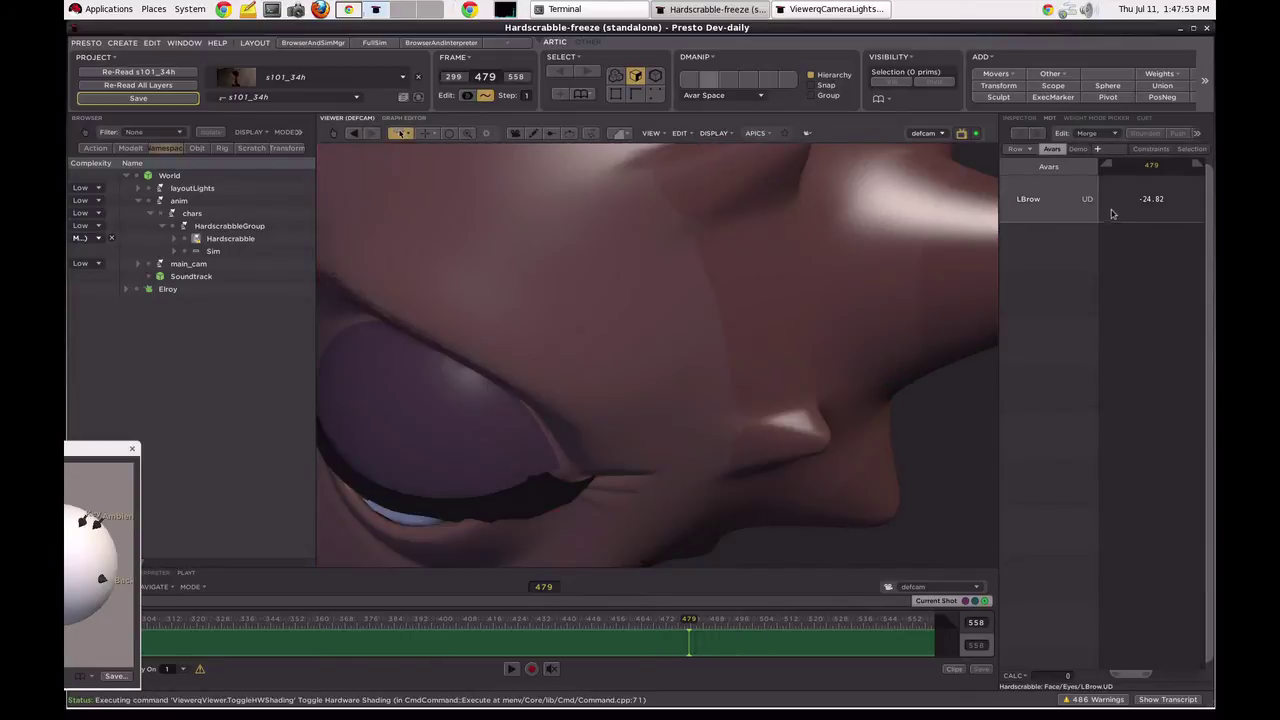
left_click_drag(1134, 204, 1150, 214)
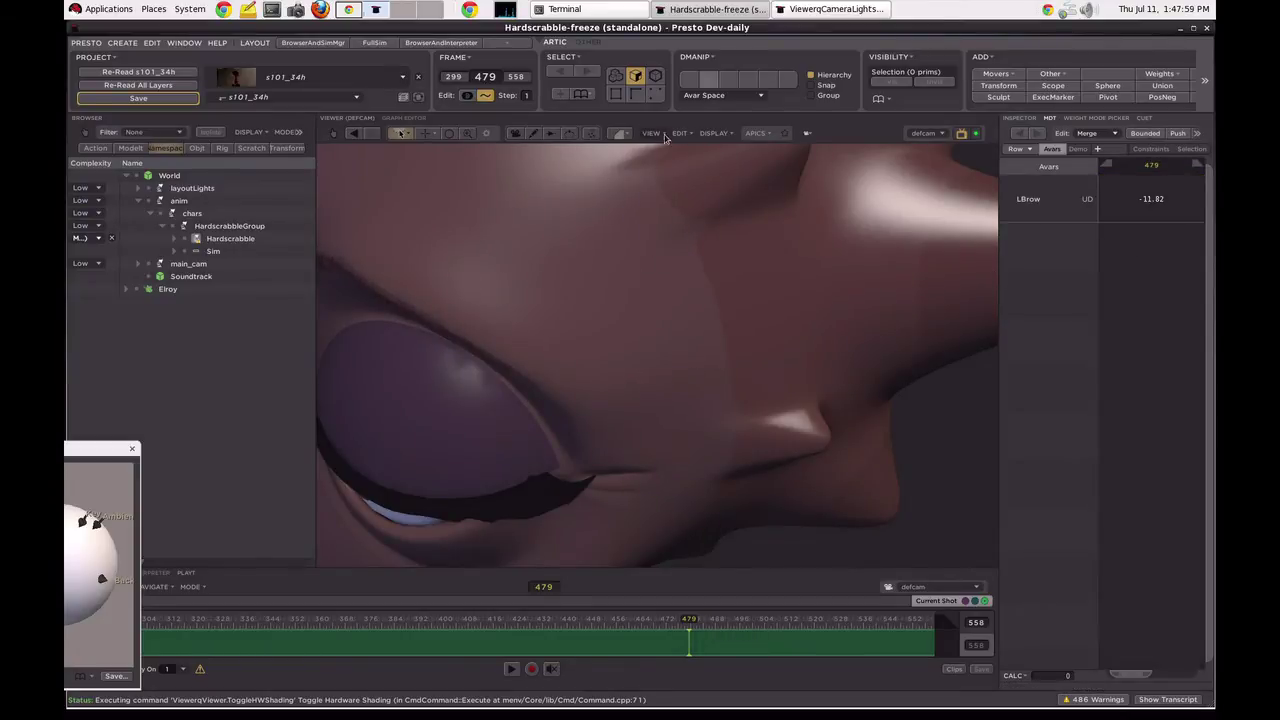
- Turn Hardware Shading back on and raise LBrow to 13.68, framing both brows
left_click(712, 136)
left_click(730, 173)
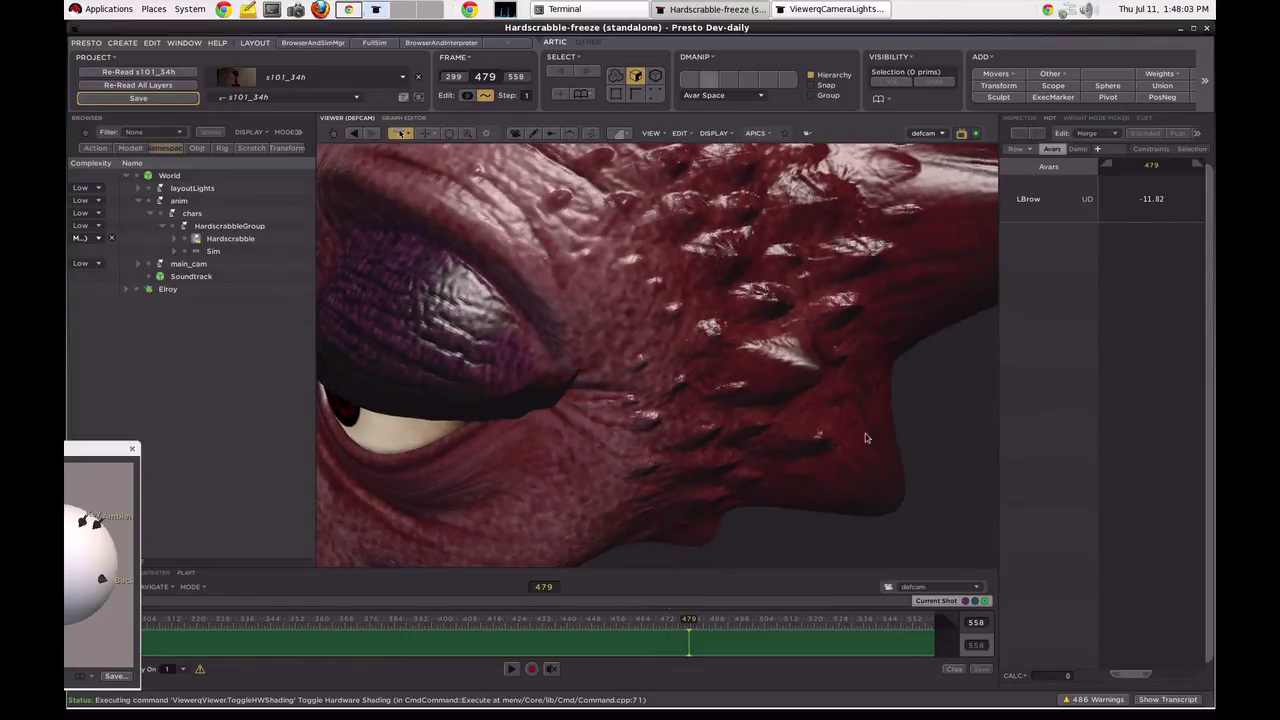
left_click(1168, 199)
left_click_drag(1168, 199, 1163, 216)
left_click_drag(364, 277, 447, 292, "alt")
right_click_drag(700, 304, 678, 309, "alt")
mouse_move(1150, 199)
left_mouse_down()
mouse_move(1191, 211)
mouse_move(1136, 207)
mouse_move(1149, 208)
left_mouse_up()
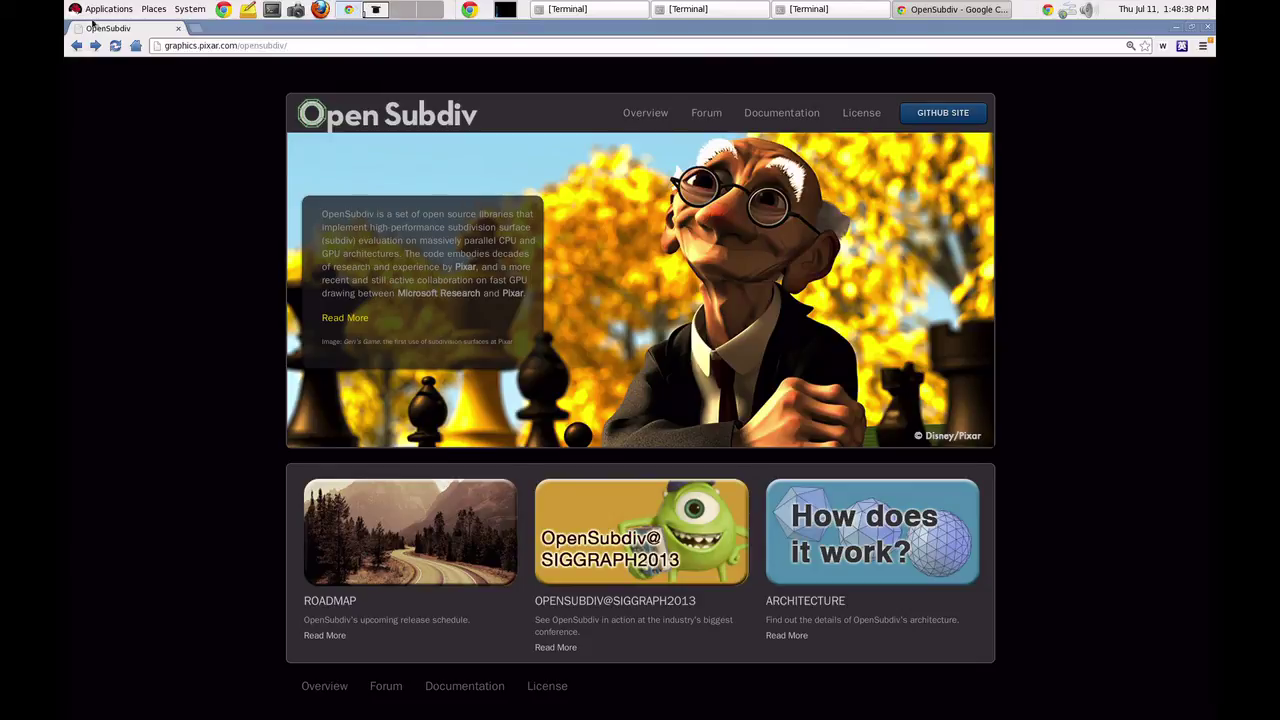
- Select the graphics.pixar.com/opensubdiv address in Chrome's address bar
left_click_drag(300, 45, 158, 45)
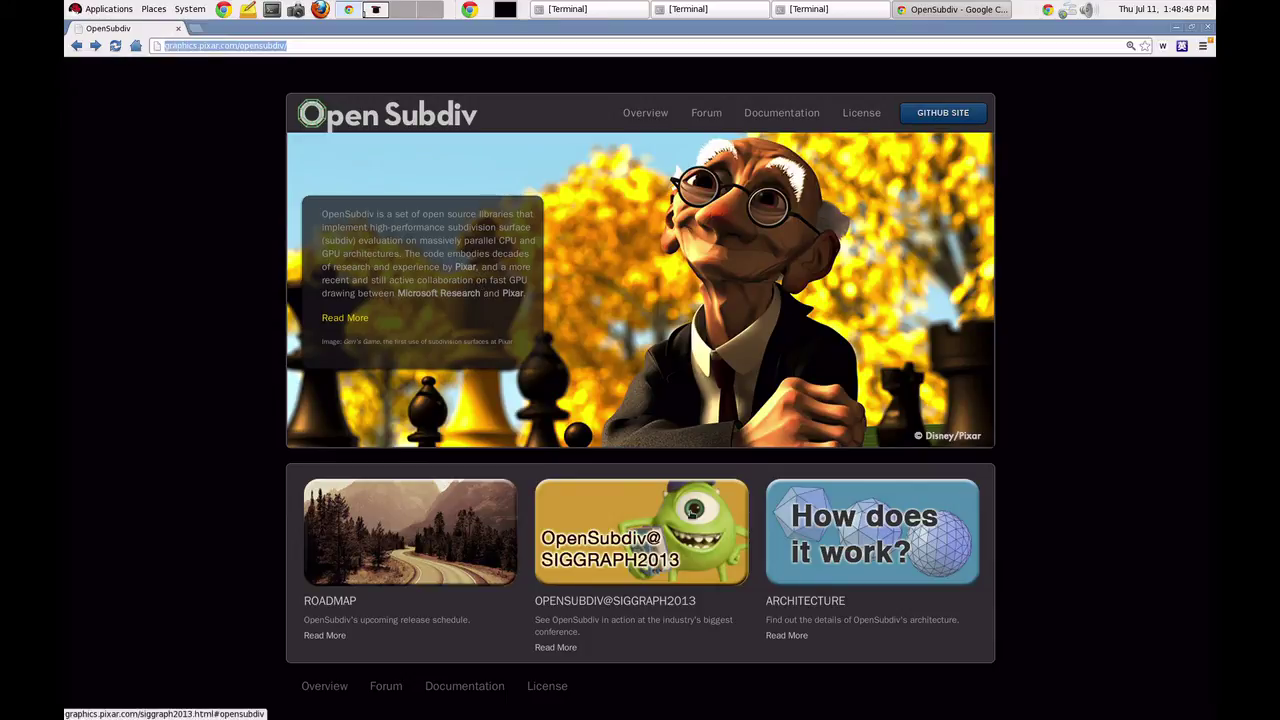
- Open the OpenSubdiv@SIGGRAPH2013 page and highlight the Tuesday, July 23 Course listing
left_click(691, 512)
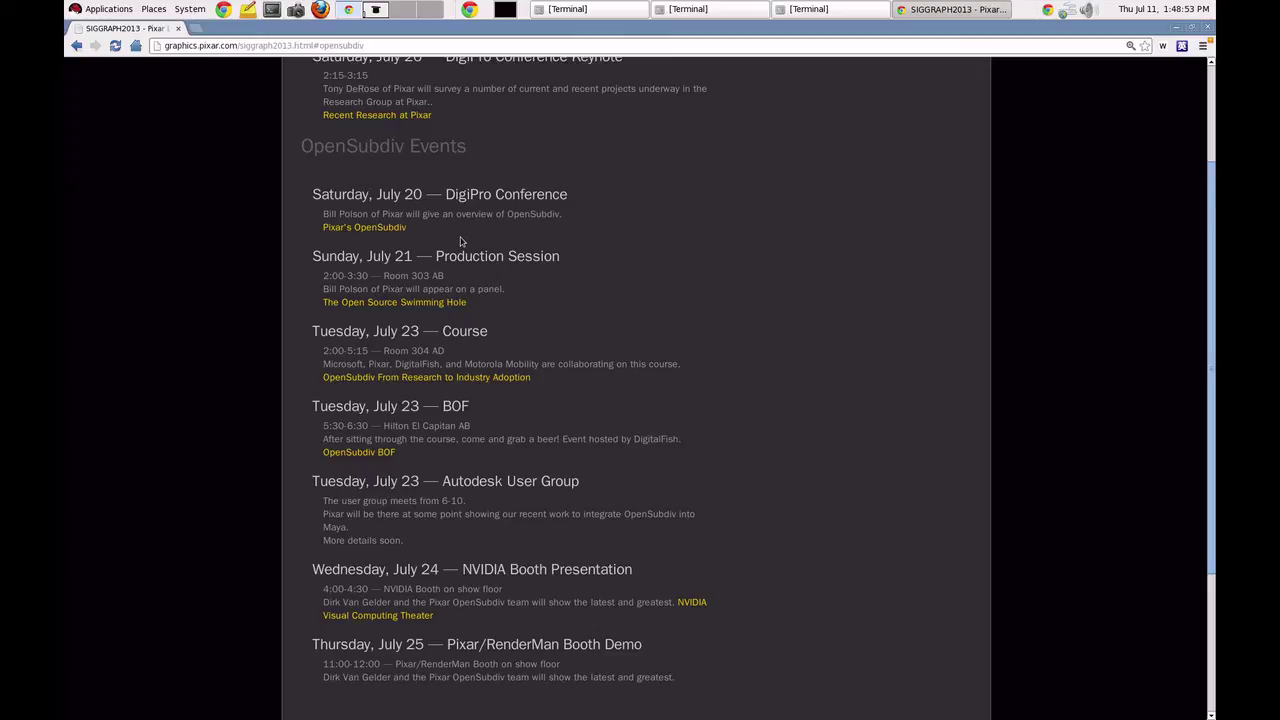
left_click_drag(531, 378, 318, 332)
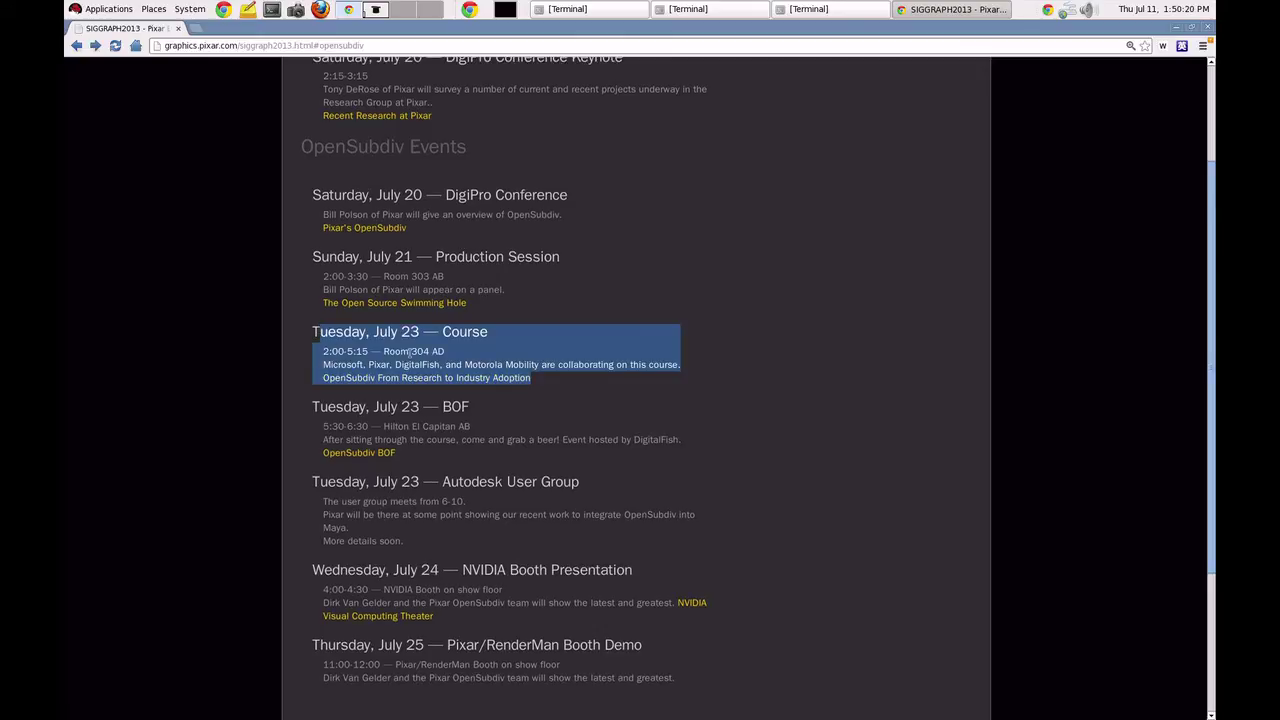
left_click(471, 362)
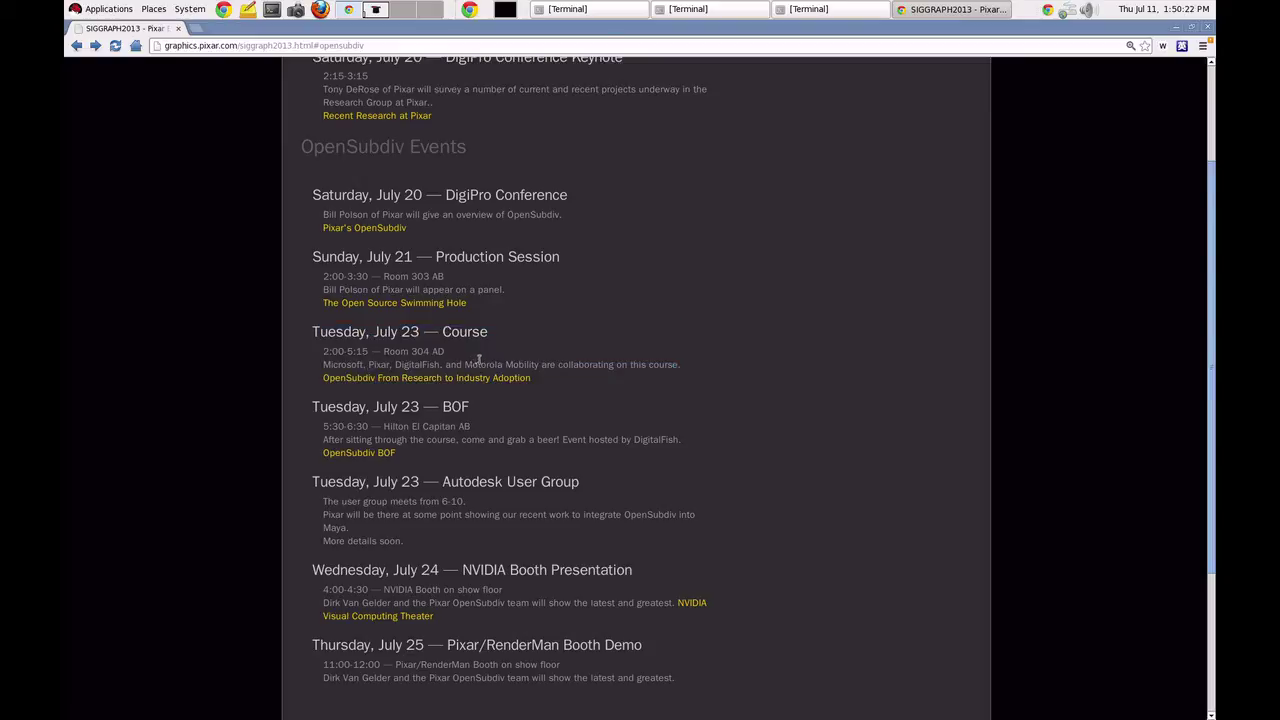